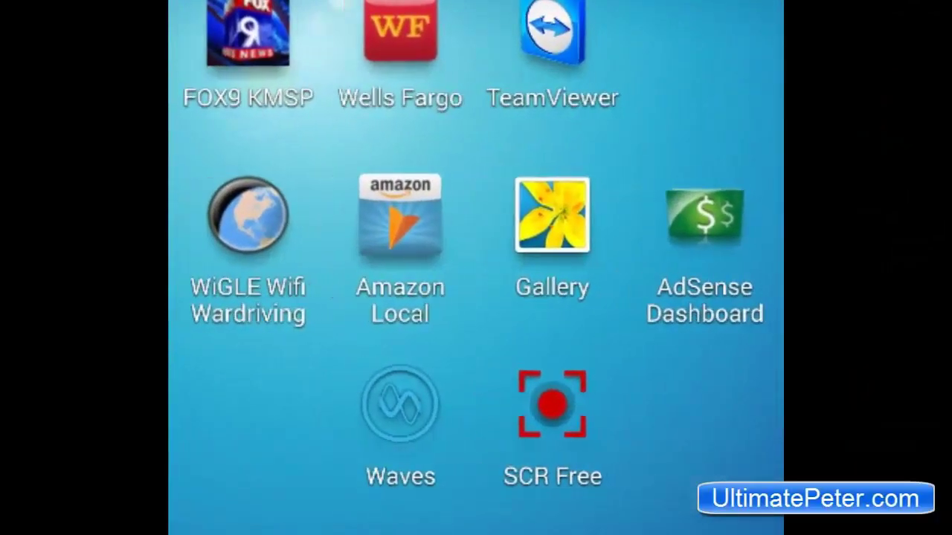
Step: Open WiGLE Wifi Wardriving, enable location from GPS satellites, and return to the scan view
{"action": "left_click", "coordinate": [264, 236]}
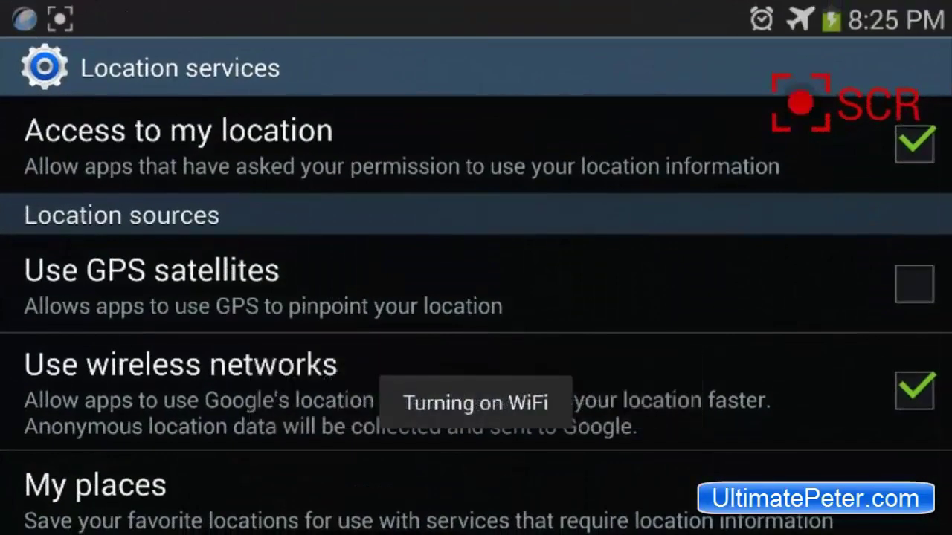
{"action": "left_click", "coordinate": [914, 284]}
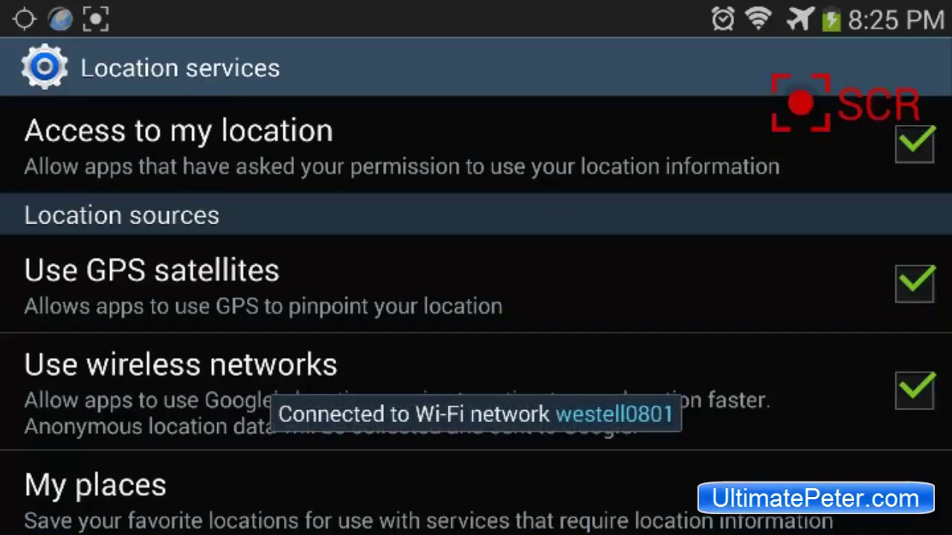
{"action": "key", "text": "Escape"}
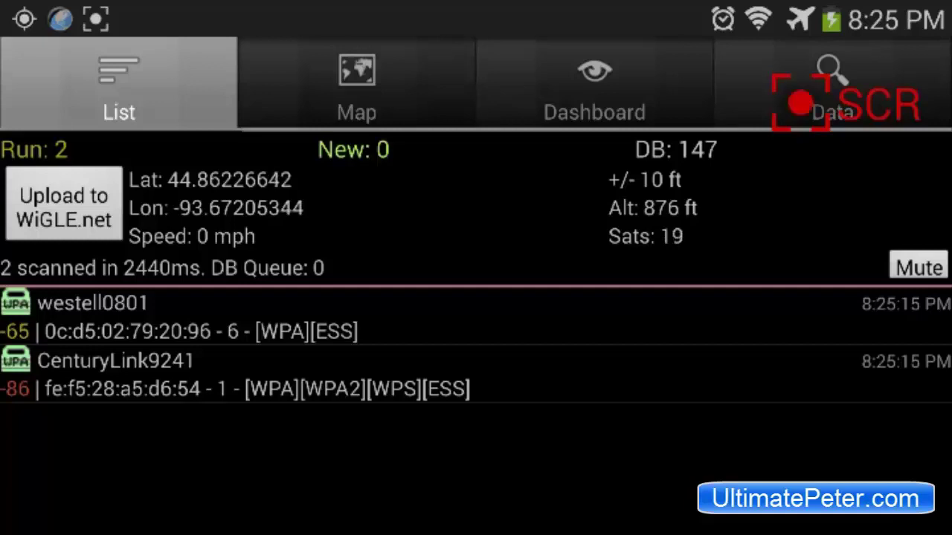
Step: Review the position and satellite readings above the scanned network list, and view the detected networks on the map
{"action": "mouse_move", "coordinate": [668, 236]}
{"action": "left_mouse_down"}
{"action": "mouse_move", "coordinate": [670, 252]}
{"action": "mouse_move", "coordinate": [637, 234]}
{"action": "mouse_move", "coordinate": [707, 230]}
{"action": "mouse_move", "coordinate": [631, 219]}
{"action": "left_mouse_up"}
{"action": "mouse_move", "coordinate": [729, 173]}
{"action": "left_mouse_down"}
{"action": "mouse_move", "coordinate": [642, 174]}
{"action": "mouse_move", "coordinate": [719, 170]}
{"action": "mouse_move", "coordinate": [695, 153]}
{"action": "mouse_move", "coordinate": [748, 202]}
{"action": "mouse_move", "coordinate": [765, 238]}
{"action": "left_mouse_up"}
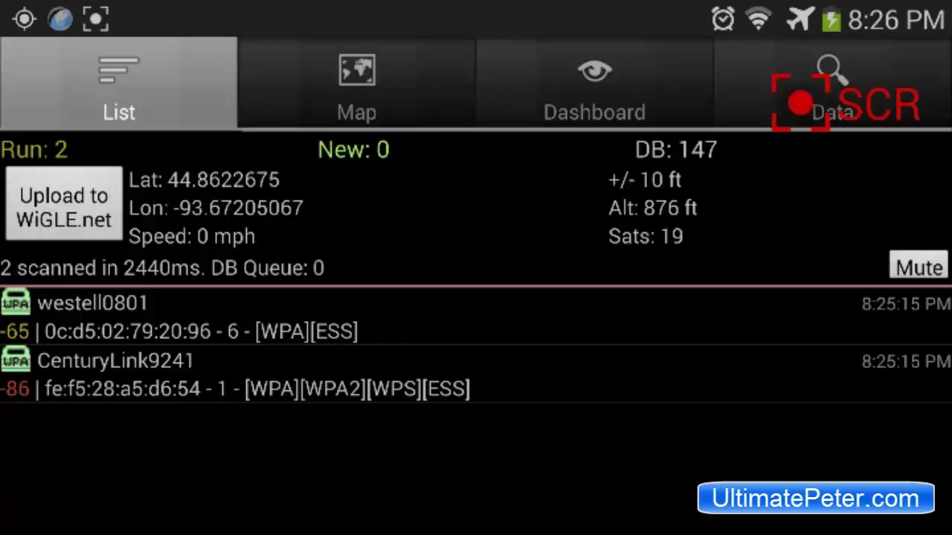
{"action": "left_click", "coordinate": [356, 83]}
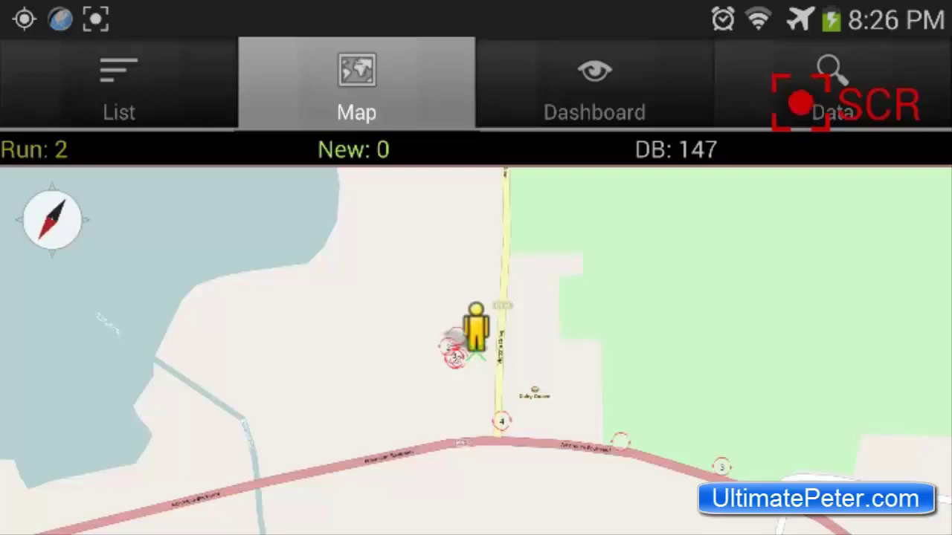
Step: Examine the dashboard statistics on new and visible networks, cell towers, run distance, total distance and the database
{"action": "left_click", "coordinate": [594, 83]}
{"action": "left_click_drag", "start_coordinate": [708, 439], "coordinate": [739, 243]}
{"action": "left_click_drag", "start_coordinate": [662, 457], "coordinate": [655, 397]}
{"action": "left_click", "coordinate": [206, 213]}
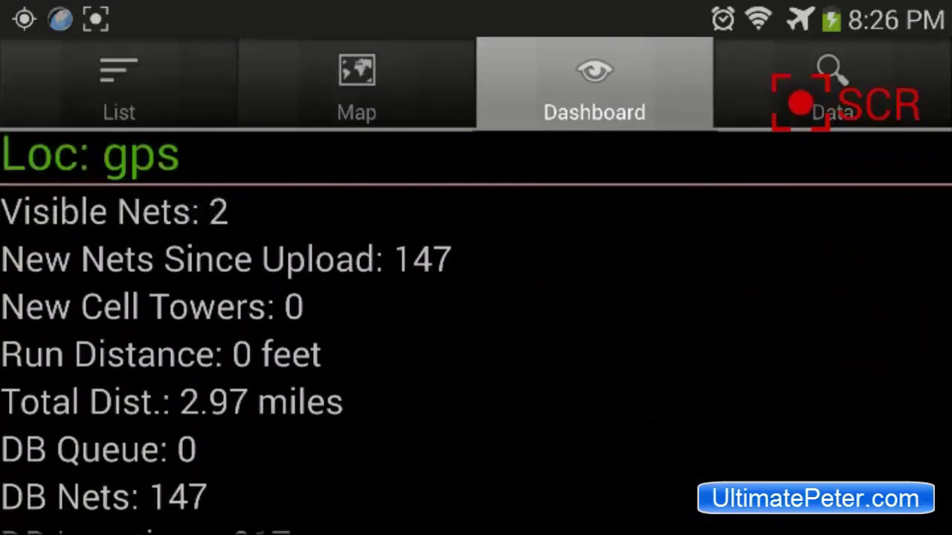
{"action": "left_click", "coordinate": [339, 320]}
{"action": "left_click", "coordinate": [275, 315]}
{"action": "left_click", "coordinate": [381, 319]}
{"action": "left_click", "coordinate": [290, 321]}
{"action": "left_click", "coordinate": [362, 314]}
{"action": "left_click", "coordinate": [293, 363]}
{"action": "left_click", "coordinate": [220, 366]}
{"action": "left_click", "coordinate": [335, 377]}
{"action": "left_click", "coordinate": [242, 368]}
{"action": "left_click", "coordinate": [332, 362]}
{"action": "left_click_drag", "start_coordinate": [517, 397], "coordinate": [520, 285]}
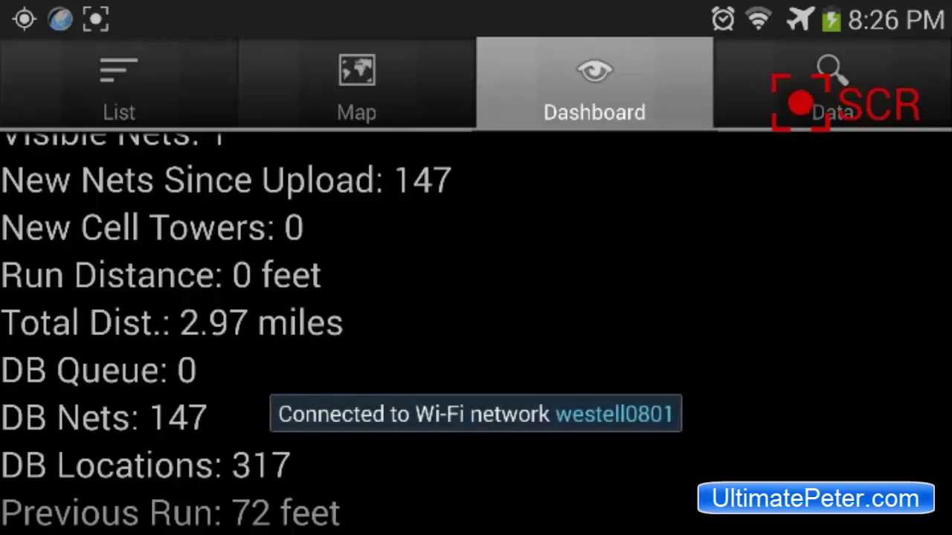
{"action": "scroll", "coordinate": [621, 349], "scroll_direction": "up", "scroll_amount": 5}
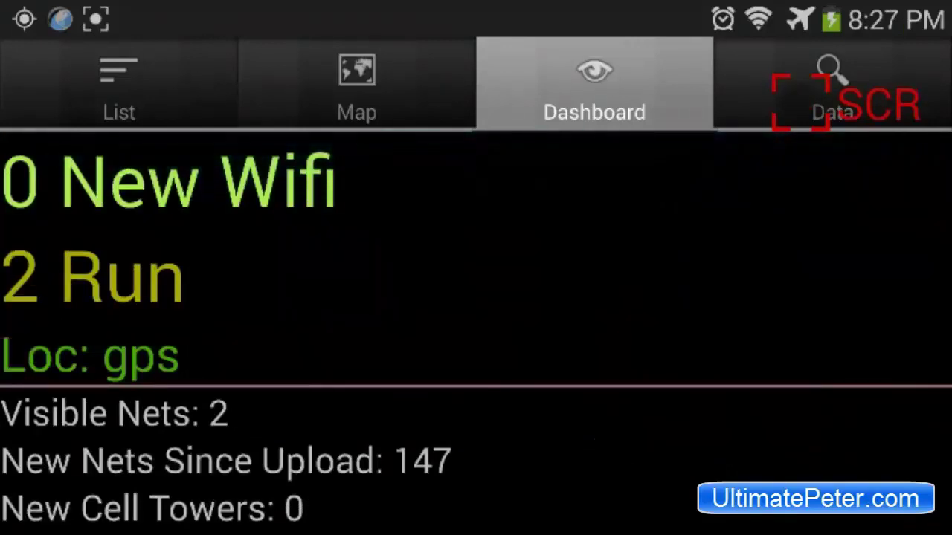
{"action": "scroll", "coordinate": [575, 328], "scroll_direction": "down", "scroll_amount": 3}
{"action": "scroll", "coordinate": [575, 328], "scroll_direction": "down", "scroll_amount": 2}
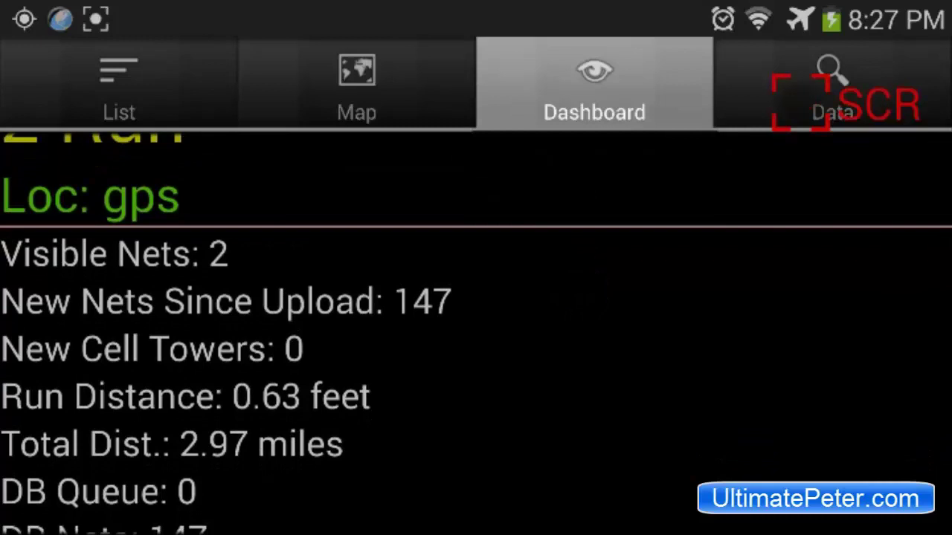
{"action": "left_click", "coordinate": [308, 363]}
{"action": "left_click_drag", "start_coordinate": [309, 363], "coordinate": [282, 361]}
{"action": "left_click_drag", "start_coordinate": [191, 452], "coordinate": [340, 451]}
{"action": "left_click_drag", "start_coordinate": [410, 305], "coordinate": [504, 299]}
Step: Check the network list, then turn off the phone's airplane mode from the map view
{"action": "left_click", "coordinate": [128, 85]}
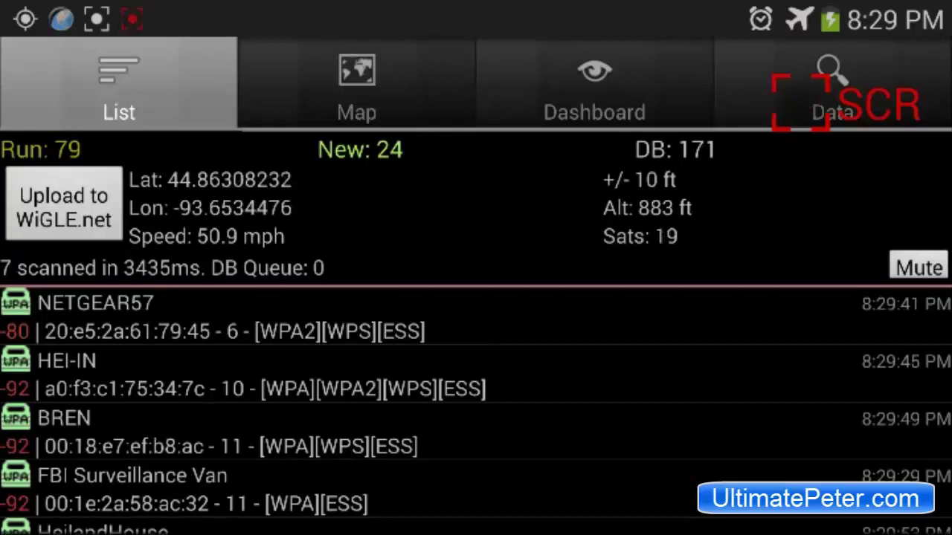
{"action": "left_click", "coordinate": [356, 84]}
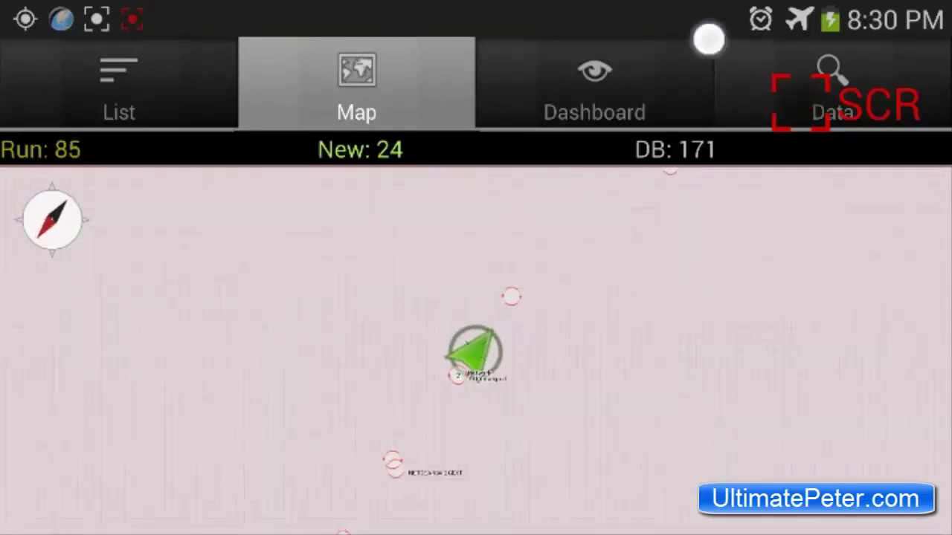
{"action": "left_click_drag", "start_coordinate": [705, 44], "coordinate": [706, 446]}
{"action": "left_click_drag", "start_coordinate": [651, 151], "coordinate": [414, 148]}
{"action": "left_click", "coordinate": [932, 41]}
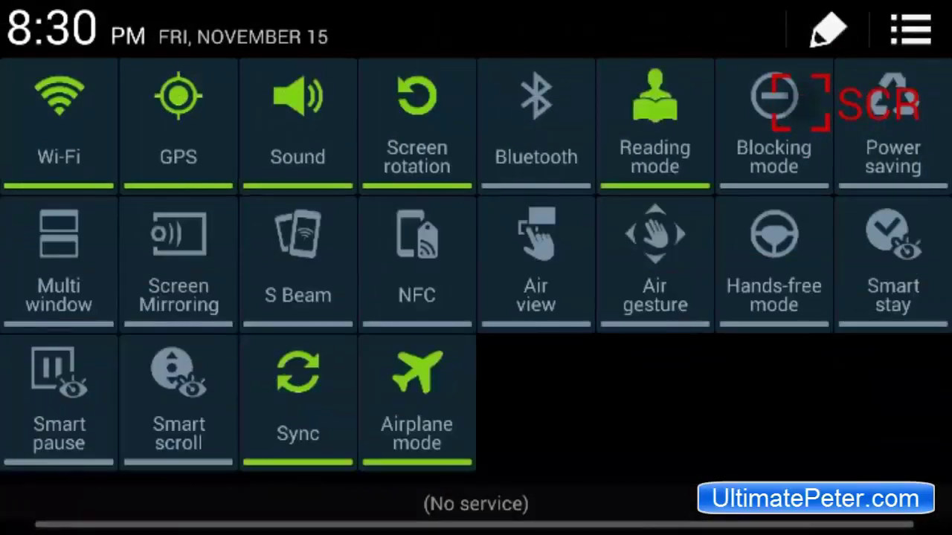
{"action": "left_click", "coordinate": [417, 402]}
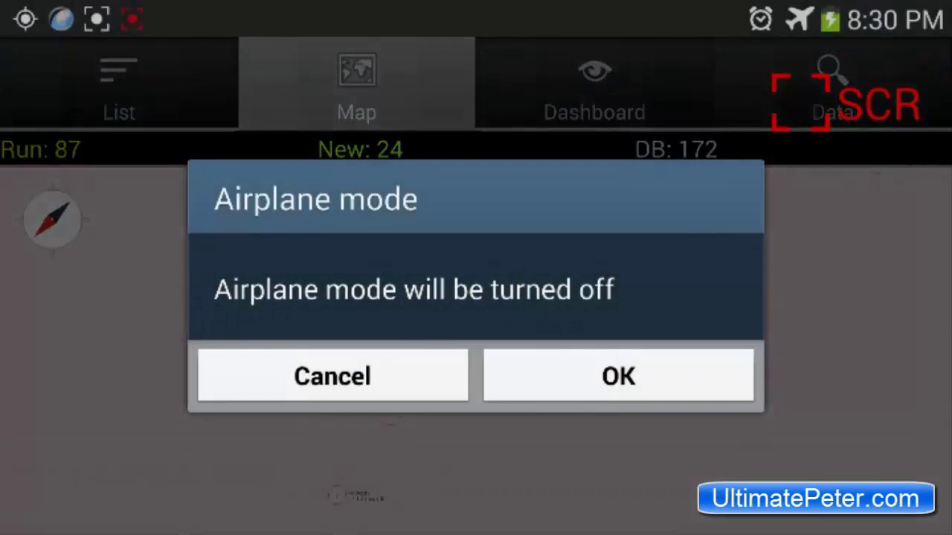
{"action": "left_click", "coordinate": [609, 372]}
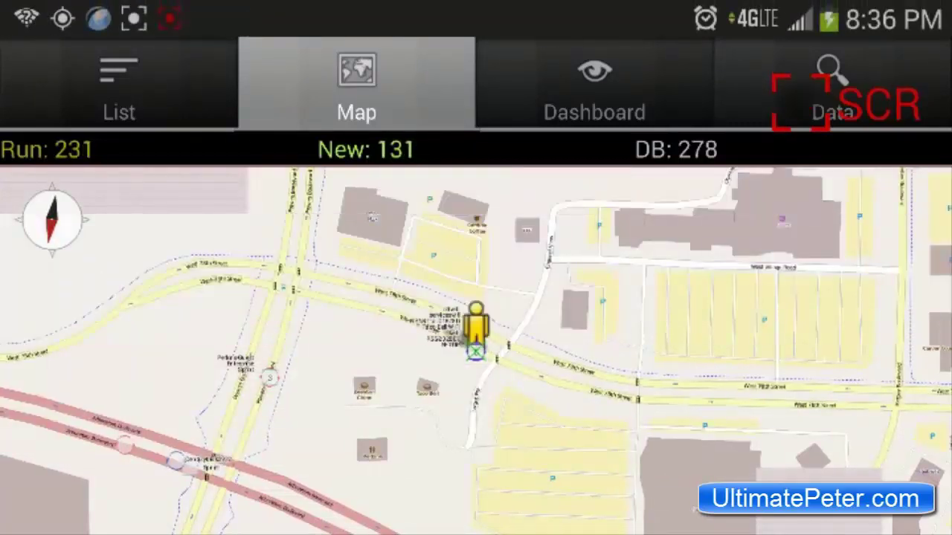
Step: Look over the network list and the data page's address, SSID and BSSID search fields without entering anything
{"action": "left_click", "coordinate": [159, 79]}
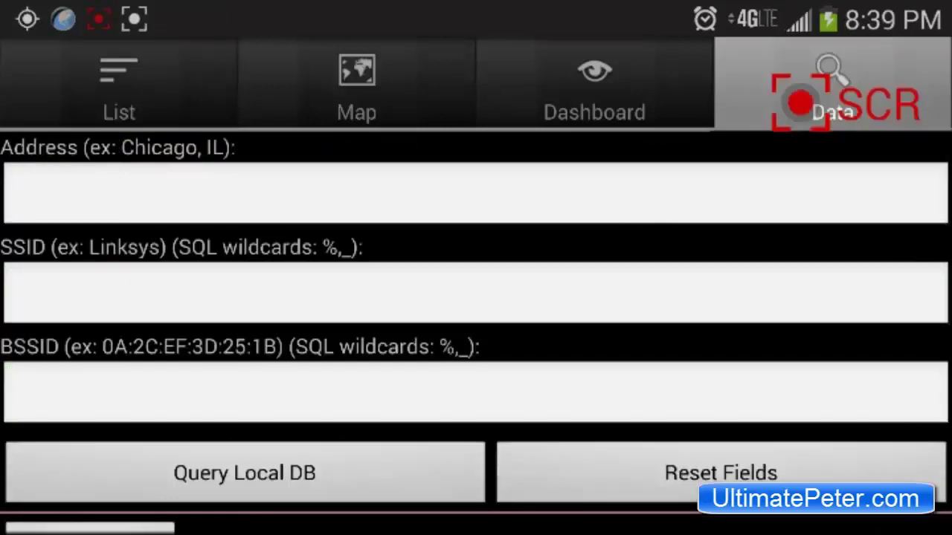
{"action": "left_click", "coordinate": [231, 294]}
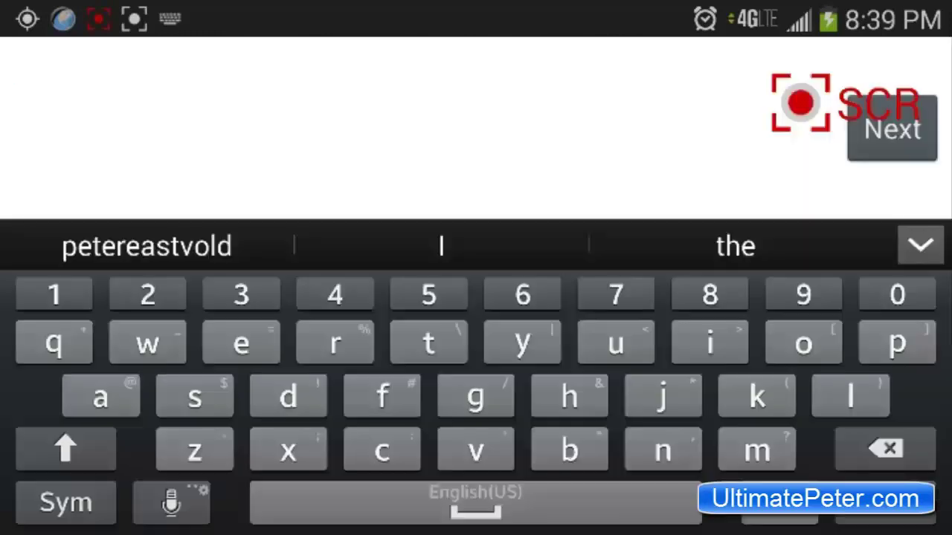
{"action": "key", "text": "Escape"}
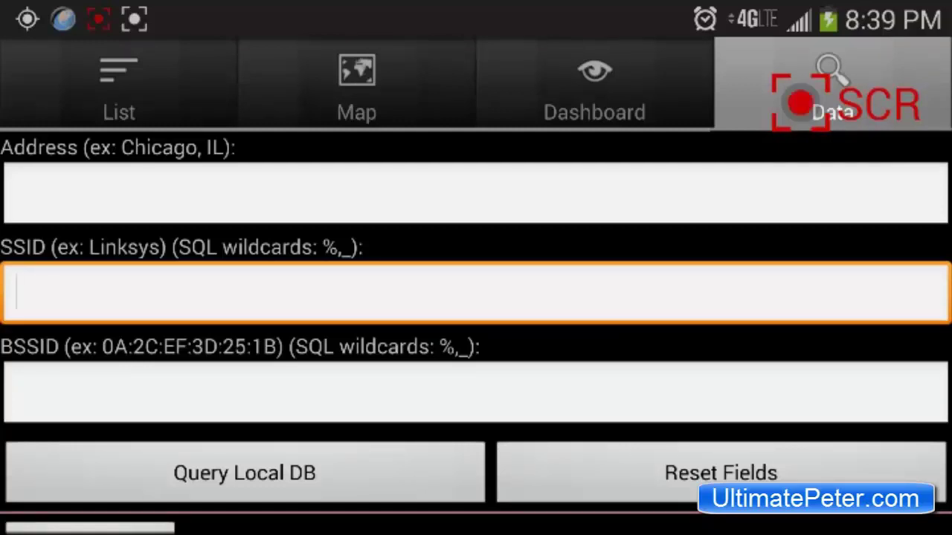
Step: Examine the data page's options for exporting the run or entire database to CSV or KML and backing up the database
{"action": "left_click_drag", "start_coordinate": [555, 336], "coordinate": [594, 146]}
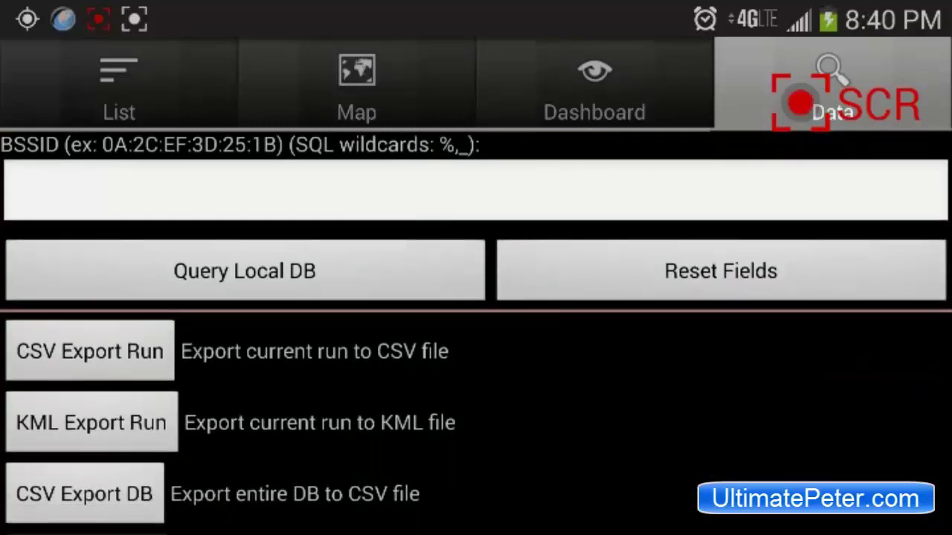
{"action": "left_click_drag", "start_coordinate": [699, 271], "coordinate": [700, 332]}
{"action": "left_click_drag", "start_coordinate": [603, 488], "coordinate": [611, 262]}
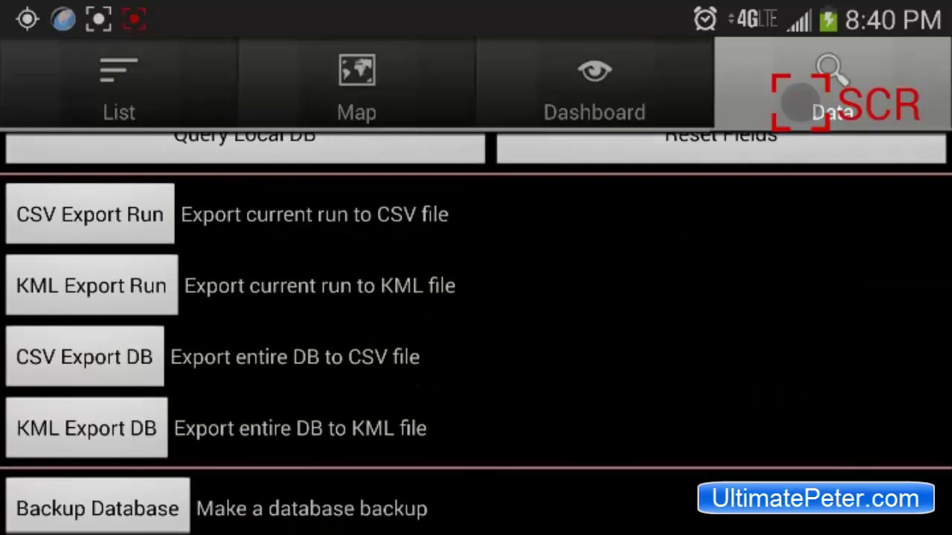
{"action": "left_click_drag", "start_coordinate": [273, 260], "coordinate": [301, 277]}
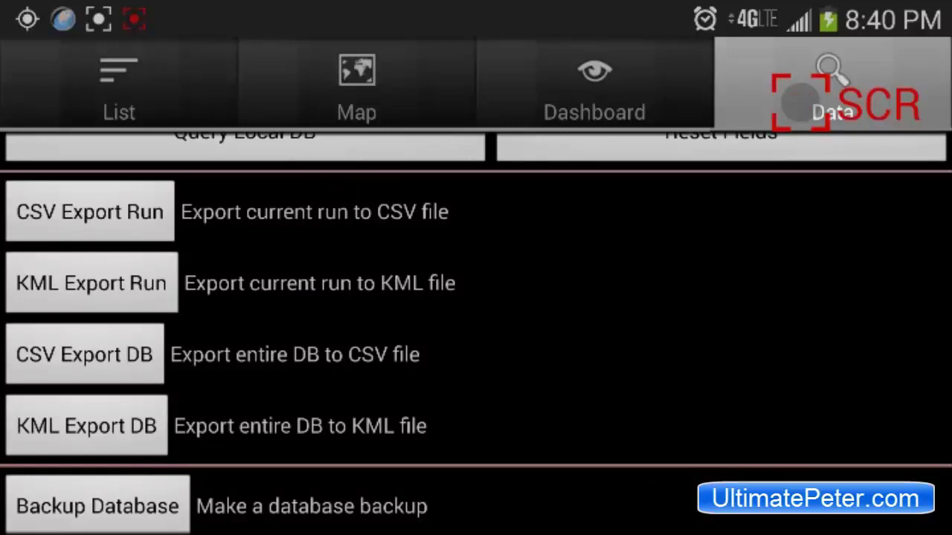
{"action": "mouse_move", "coordinate": [244, 261]}
{"action": "left_mouse_down"}
{"action": "mouse_move", "coordinate": [340, 276]}
{"action": "mouse_move", "coordinate": [388, 260]}
{"action": "left_mouse_up"}
{"action": "left_click_drag", "start_coordinate": [317, 228], "coordinate": [443, 245]}
{"action": "left_click_drag", "start_coordinate": [279, 232], "coordinate": [416, 215]}
{"action": "left_click_drag", "start_coordinate": [369, 294], "coordinate": [441, 297]}
{"action": "left_click_drag", "start_coordinate": [263, 291], "coordinate": [386, 285]}
{"action": "left_click_drag", "start_coordinate": [611, 397], "coordinate": [676, 248]}
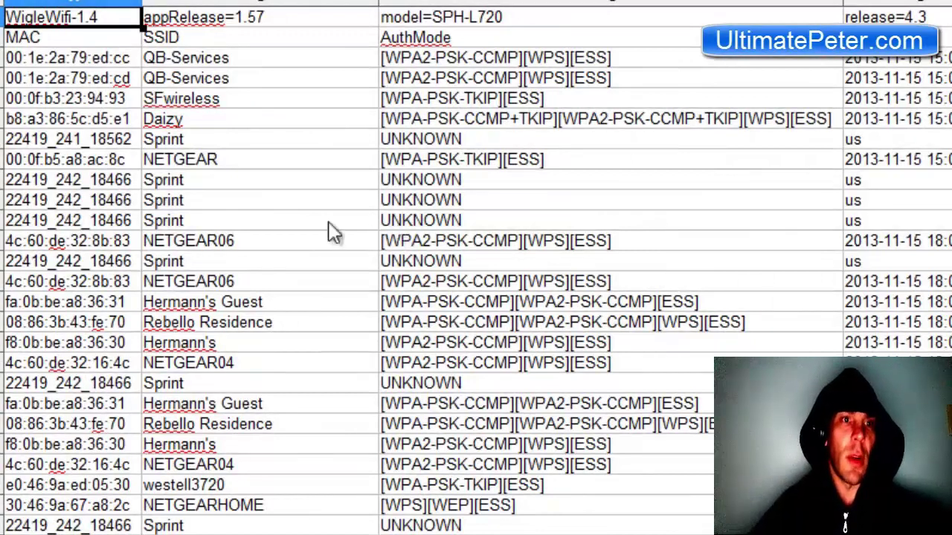
Step: Inspect the MAC, SSID, AuthMode, date, channel, signal, coordinate, altitude, accuracy and type columns of the exported CSV spreadsheet
{"action": "left_click", "coordinate": [58, 181]}
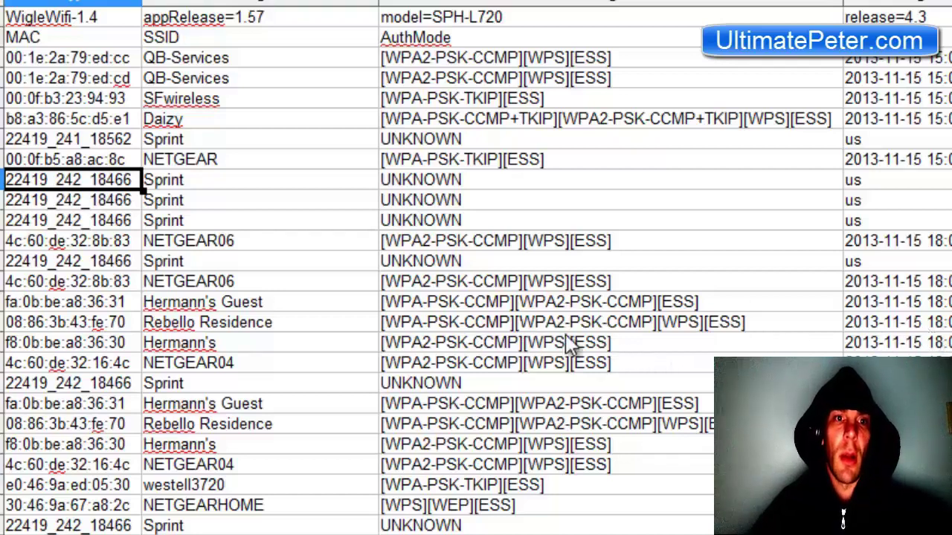
{"action": "left_click", "coordinate": [414, 325]}
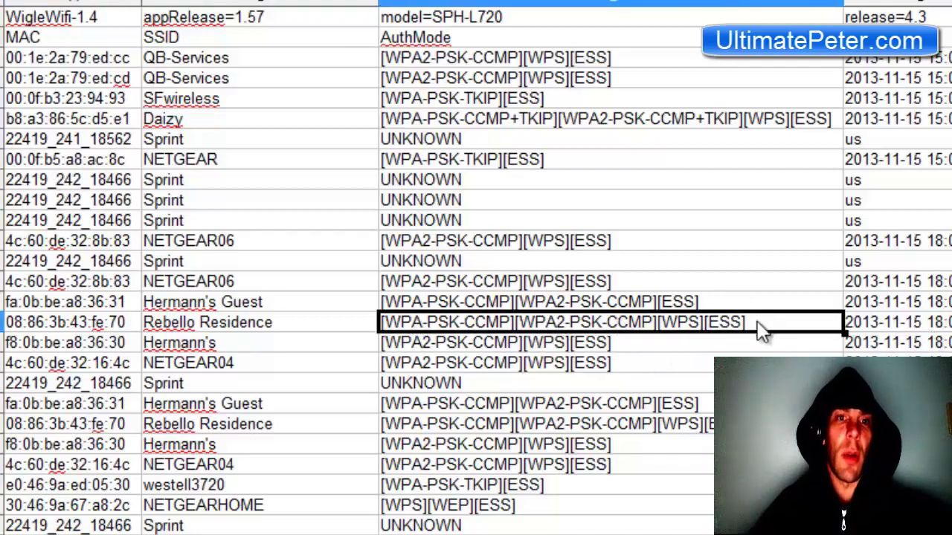
{"action": "left_click", "coordinate": [900, 325]}
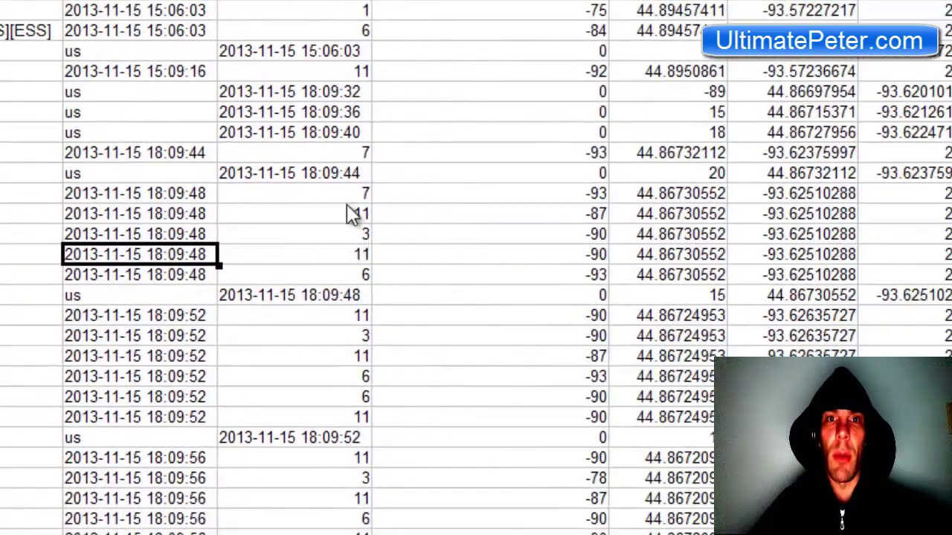
{"action": "left_click", "coordinate": [338, 208]}
{"action": "left_click", "coordinate": [471, 221]}
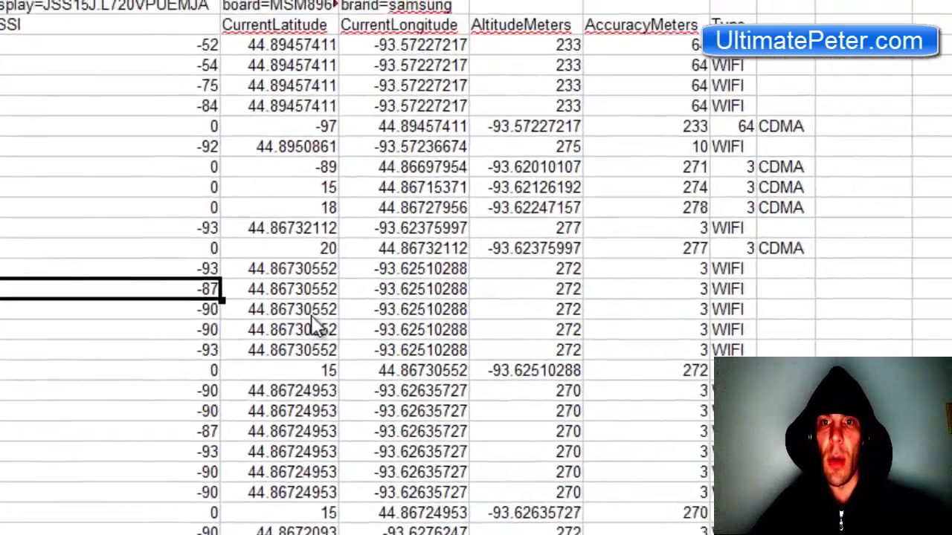
{"action": "left_click", "coordinate": [700, 237]}
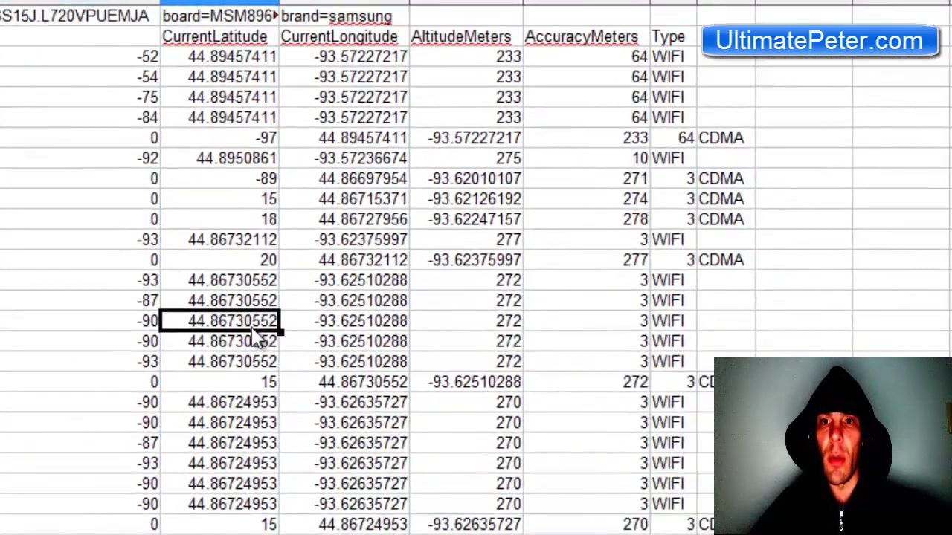
{"action": "left_click", "coordinate": [329, 322]}
{"action": "left_click", "coordinate": [477, 327]}
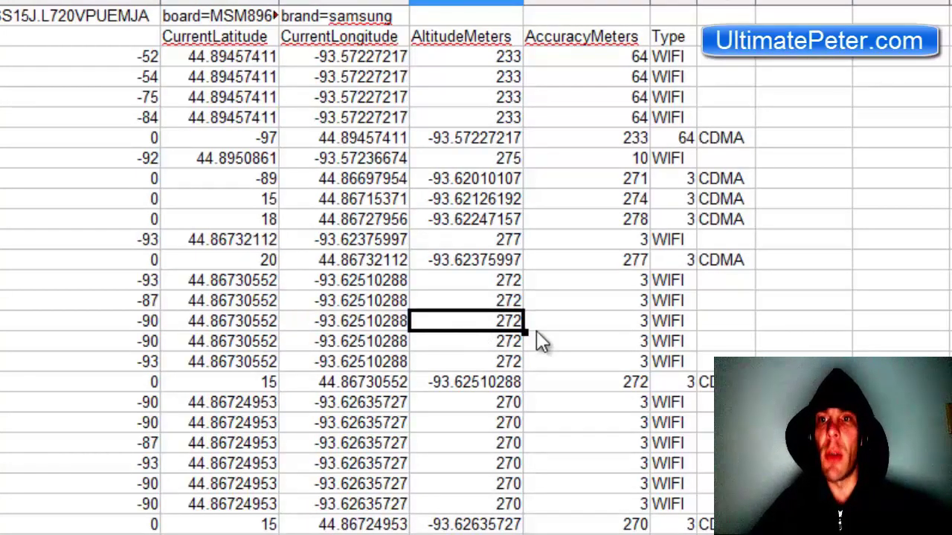
{"action": "left_click", "coordinate": [478, 206]}
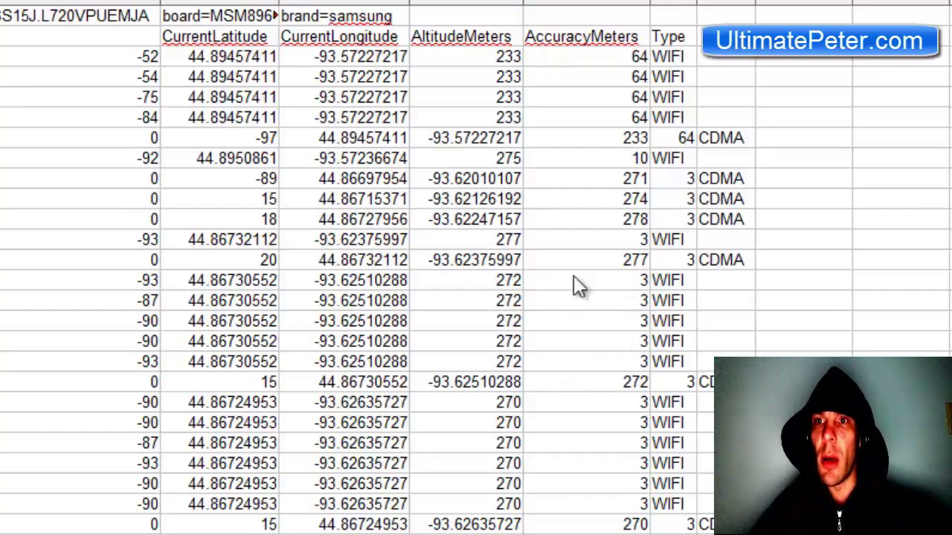
{"action": "left_click_drag", "start_coordinate": [632, 327], "coordinate": [607, 510]}
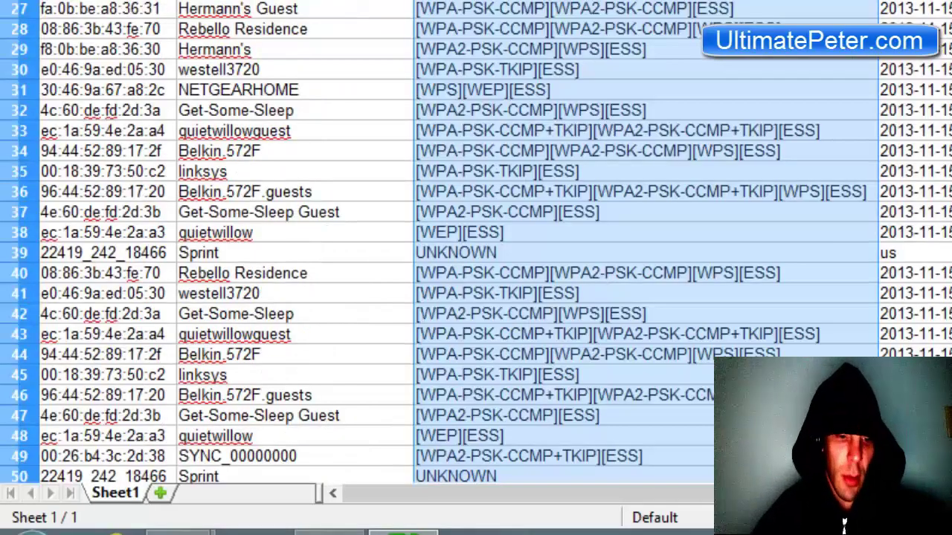
Step: Search the AuthMode column for "wep" and step through the matching networks
{"action": "key", "text": "ctrl+f"}
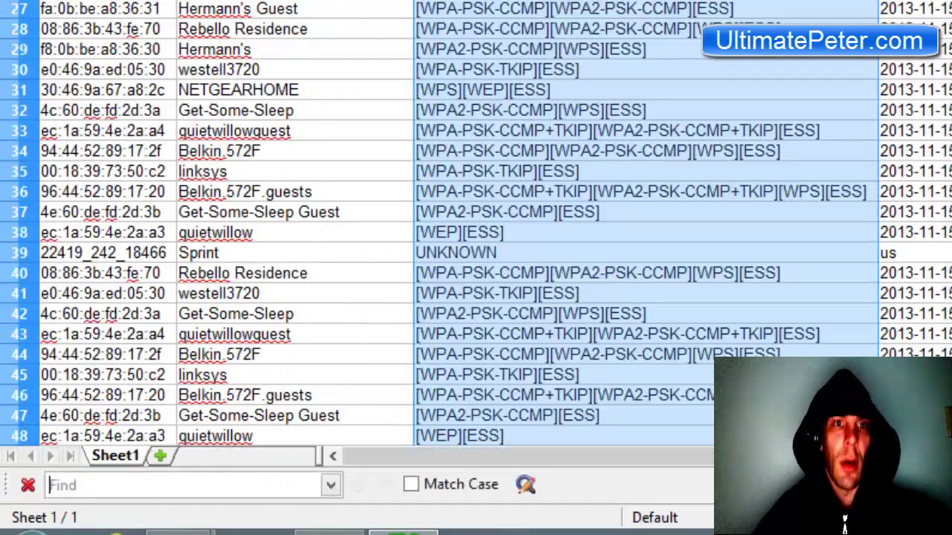
{"action": "type", "text": "wep"}
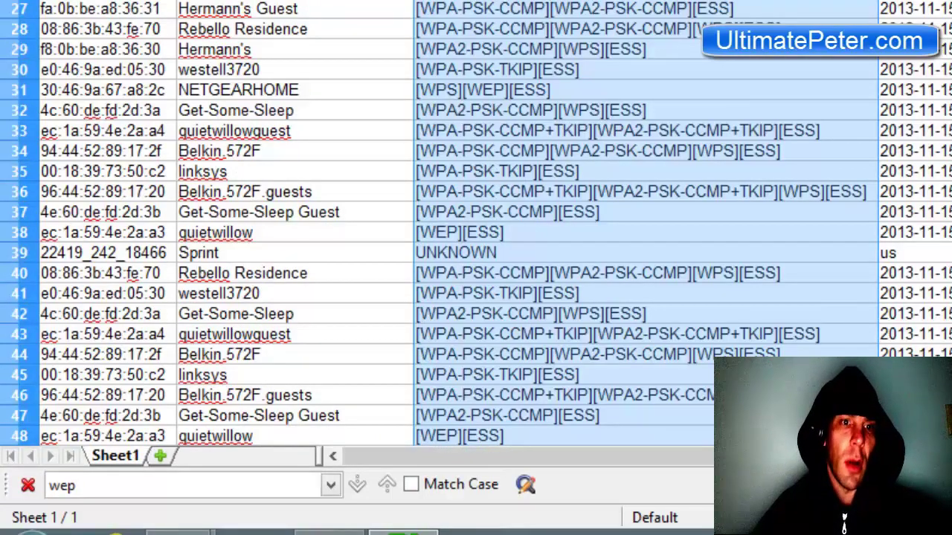
{"action": "left_click", "coordinate": [357, 486]}
{"action": "left_click", "coordinate": [357, 485]}
{"action": "left_click", "coordinate": [357, 486]}
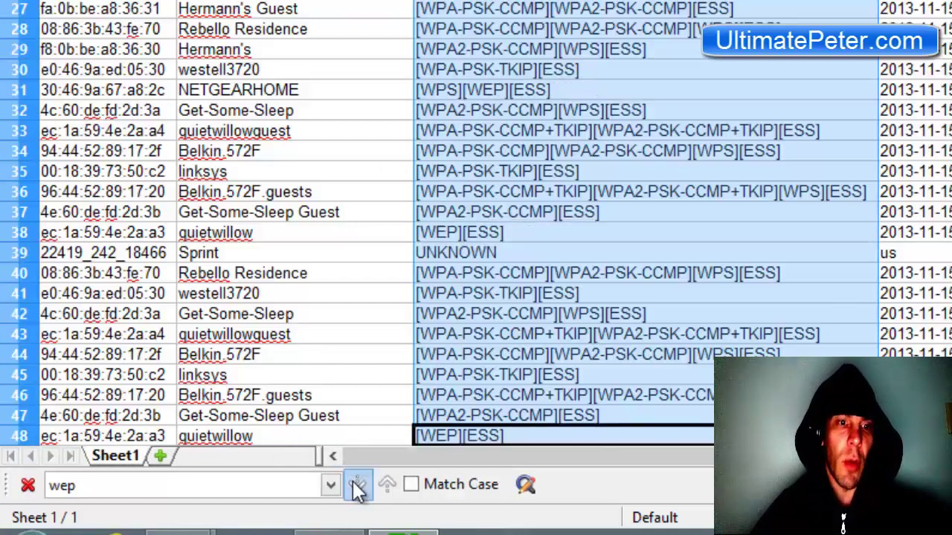
{"action": "left_click", "coordinate": [357, 485]}
{"action": "left_click", "coordinate": [357, 486]}
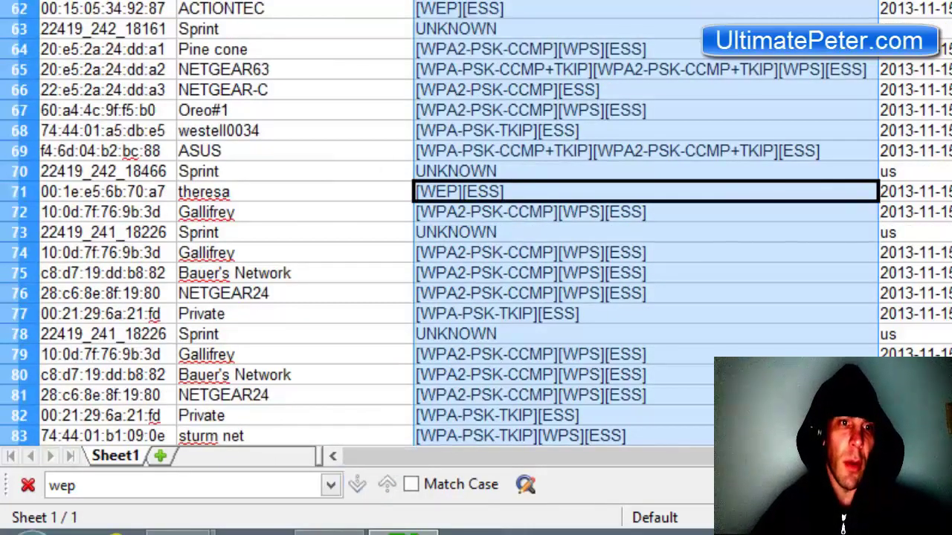
{"action": "left_click", "coordinate": [909, 6]}
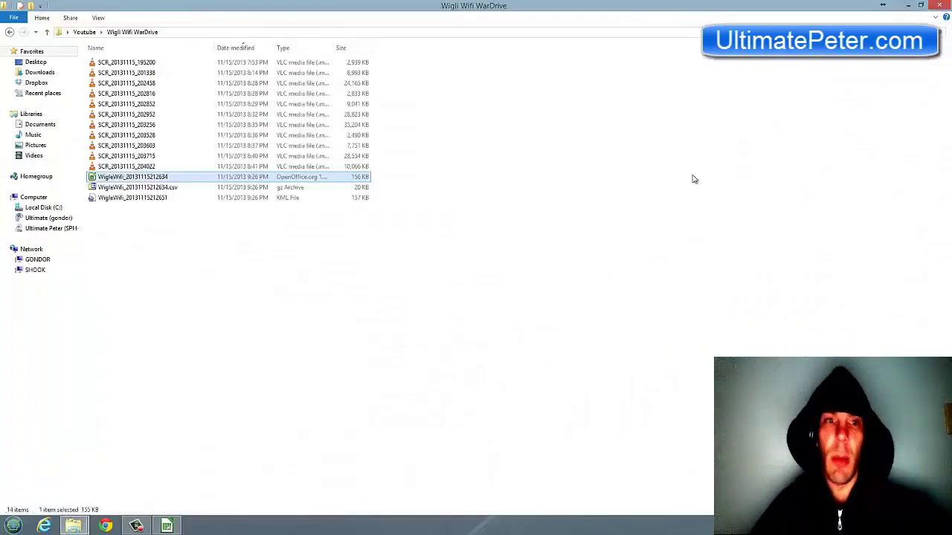
{"action": "left_click", "coordinate": [121, 197]}
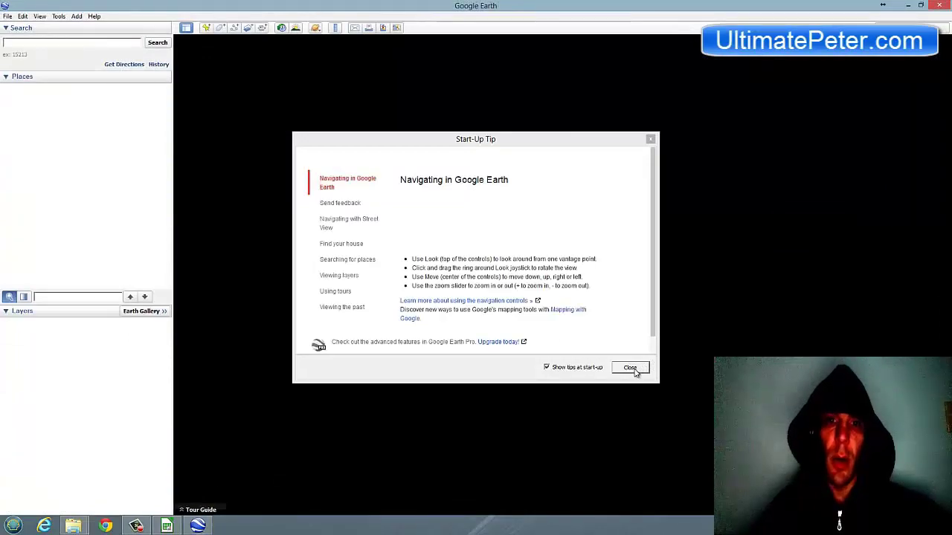
Step: Dismiss the start-up tip and expand WigleWifi_20131115212651.kml and its Wifi Networks folder in the temporary places
{"action": "left_click", "coordinate": [630, 368]}
{"action": "key", "text": "F11"}
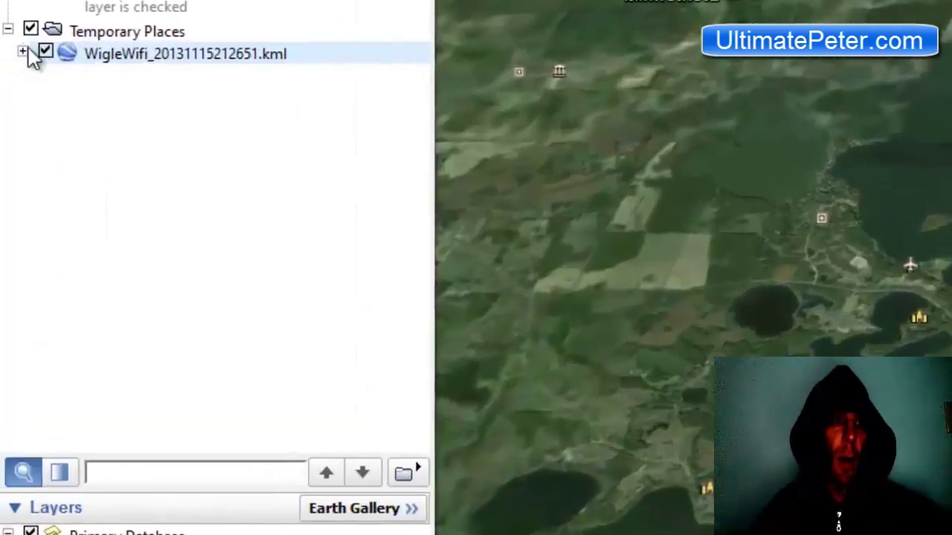
{"action": "left_click", "coordinate": [24, 53]}
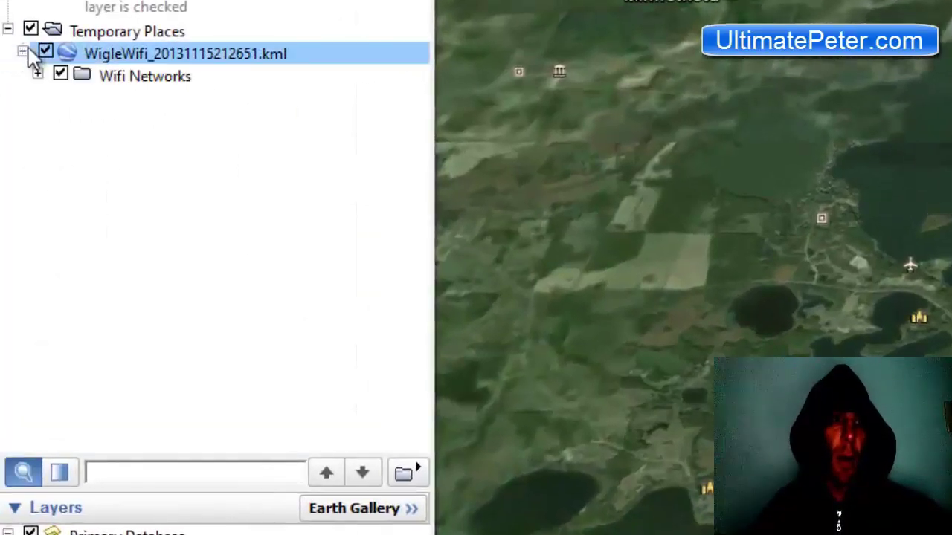
{"action": "left_click", "coordinate": [37, 74]}
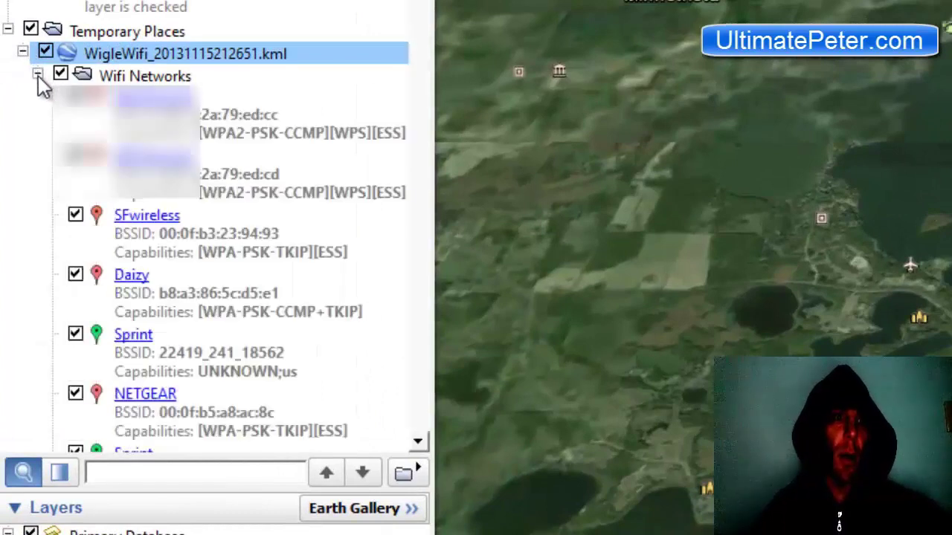
Step: Look through the listed Wi-Fi networks and their capabilities, and open the placemark details of the WEP network 2WIRE347
{"action": "scroll", "coordinate": [424, 9], "scroll_direction": "down", "scroll_amount": 15}
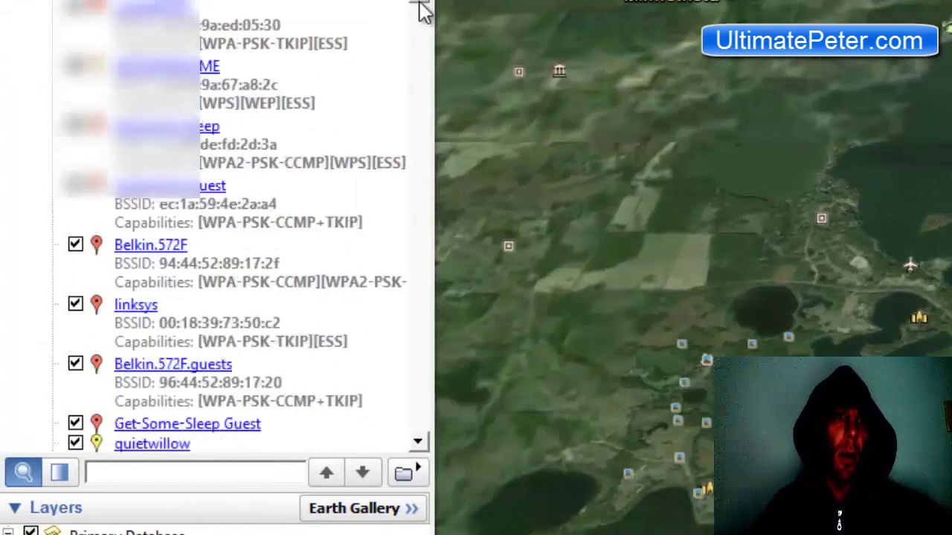
{"action": "scroll", "coordinate": [421, 59], "scroll_direction": "down", "scroll_amount": 5}
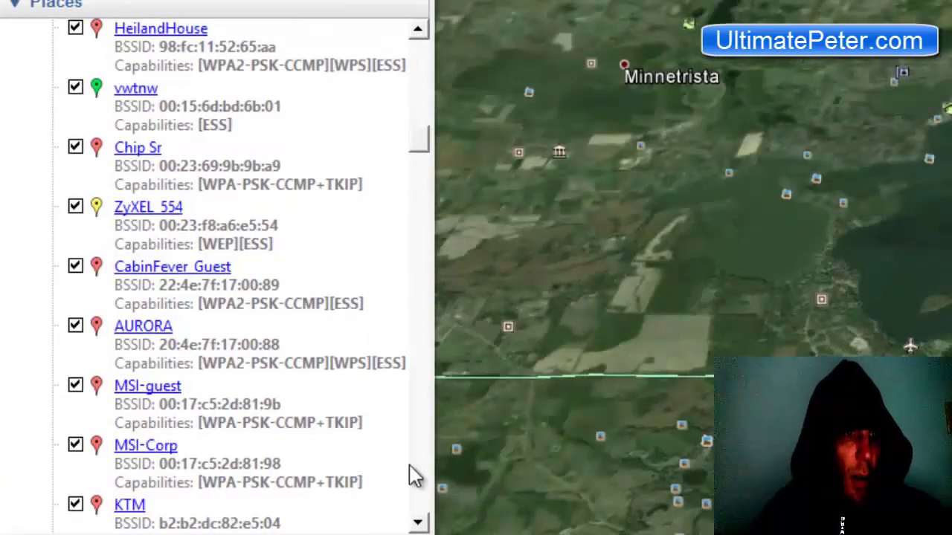
{"action": "scroll", "coordinate": [418, 453], "scroll_direction": "down", "scroll_amount": 5}
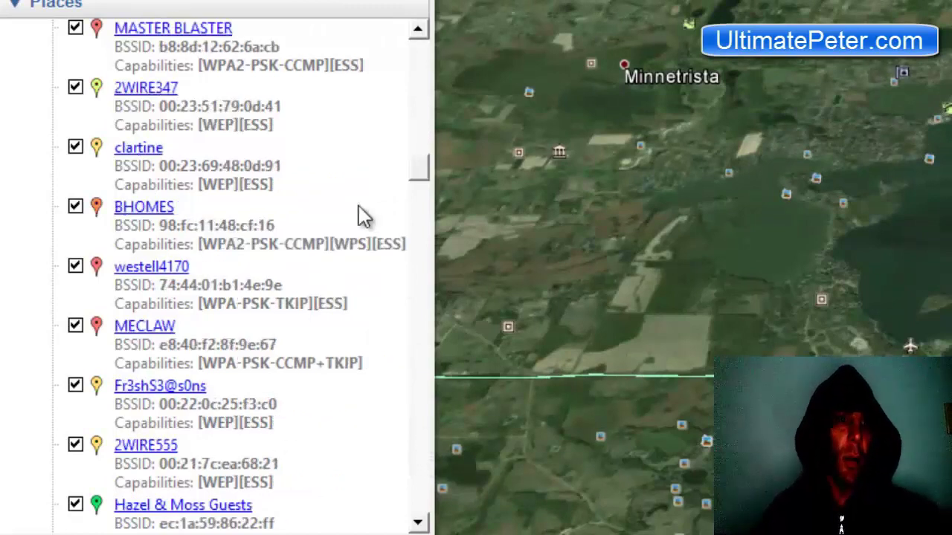
{"action": "left_click", "coordinate": [211, 127]}
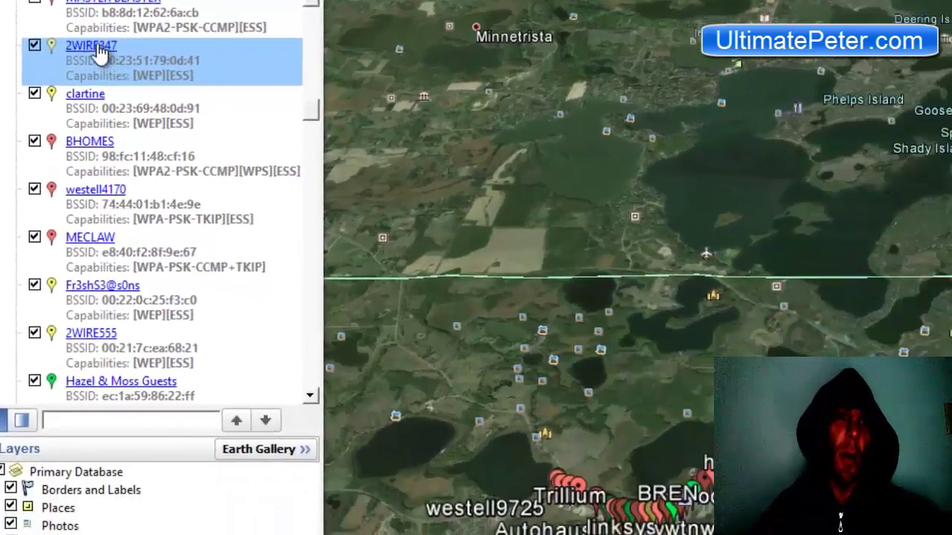
{"action": "left_click", "coordinate": [152, 75]}
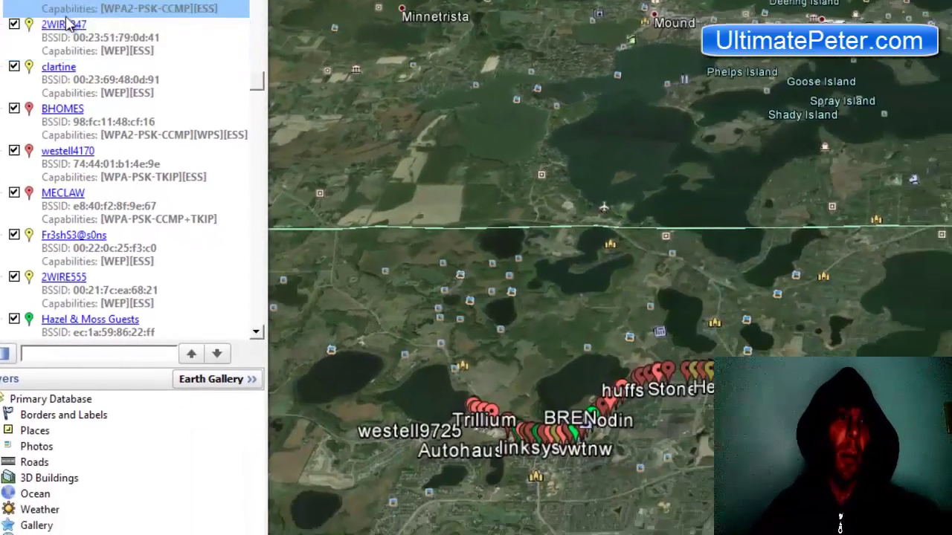
{"action": "left_click", "coordinate": [66, 26]}
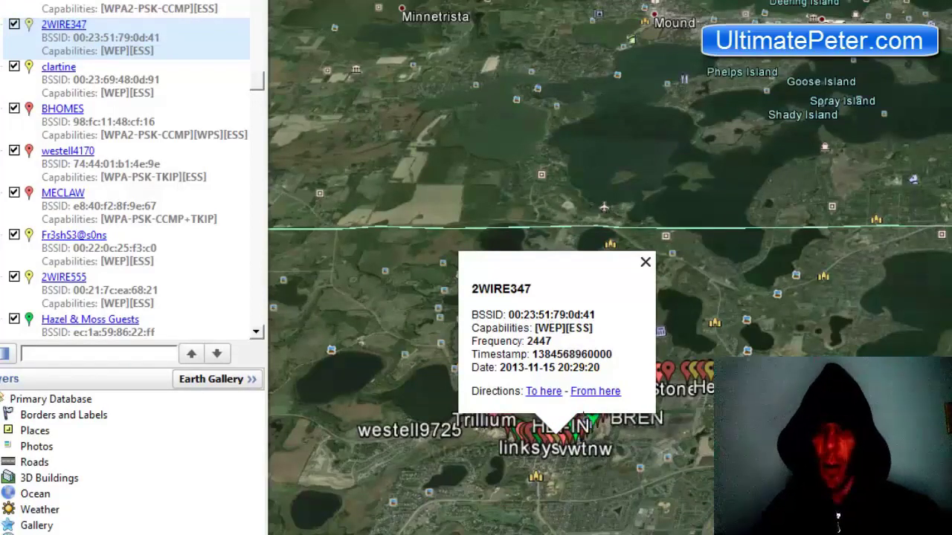
Step: Hide the sidebar, spread out the clustered placemarks along the highway and view the details of the open network linksys
{"action": "scroll", "coordinate": [604, 207], "scroll_direction": "down", "scroll_amount": 5}
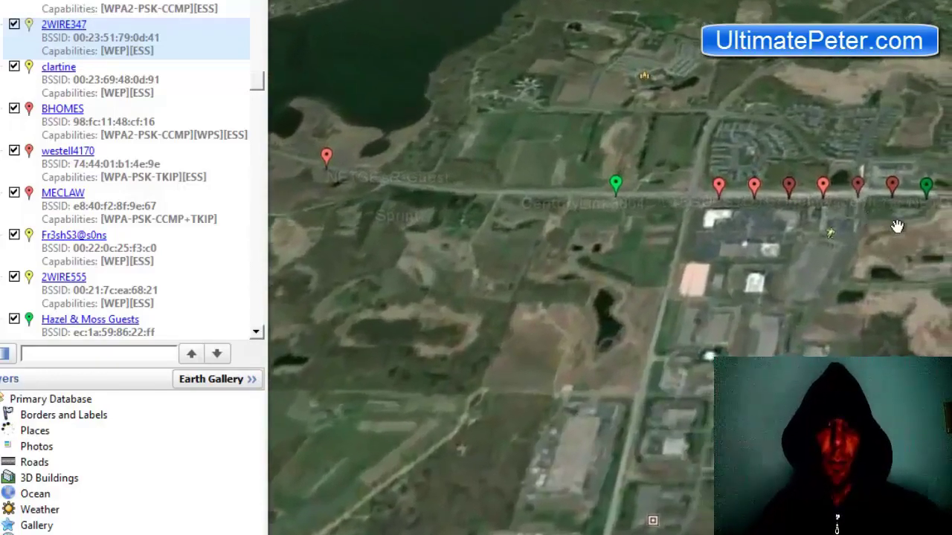
{"action": "key", "text": "ctrl+alt+b"}
{"action": "scroll", "coordinate": [901, 223], "scroll_direction": "down", "scroll_amount": 5}
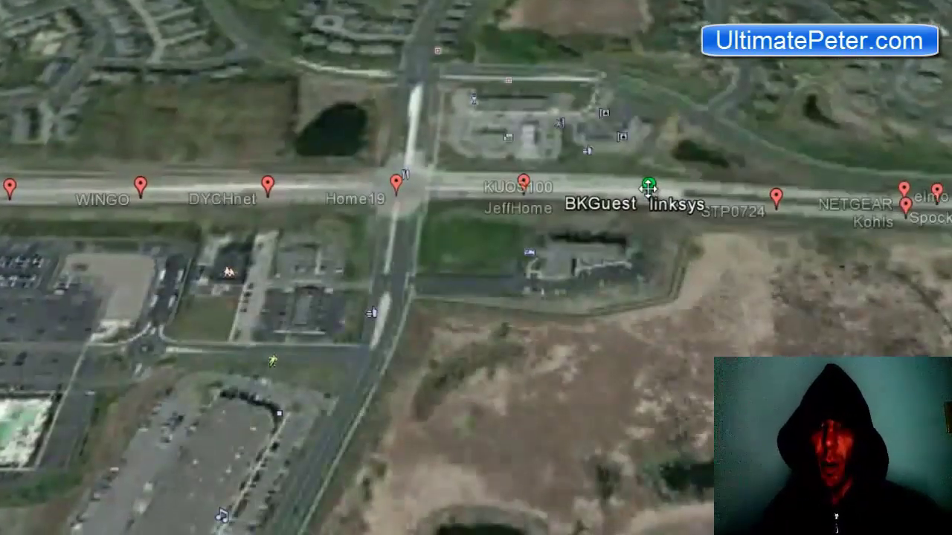
{"action": "left_click", "coordinate": [648, 189]}
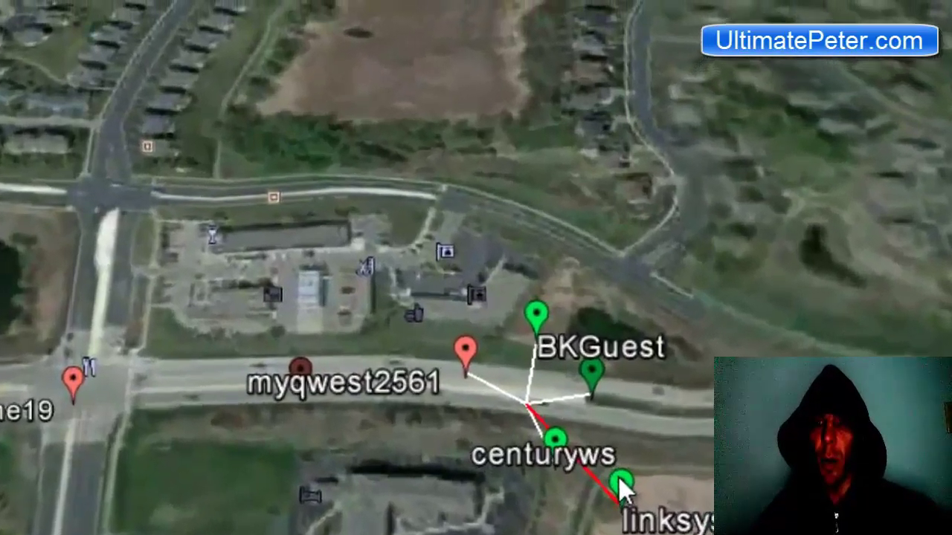
{"action": "left_click", "coordinate": [622, 490]}
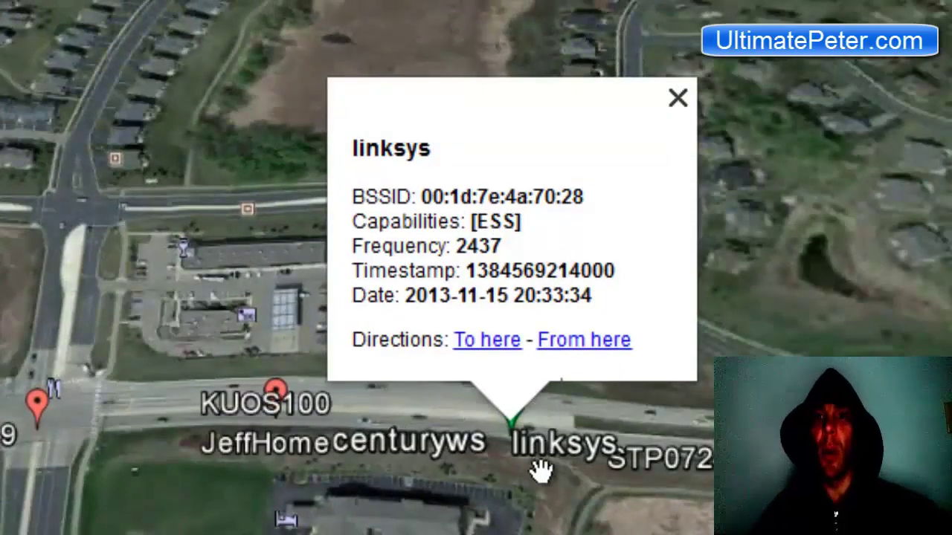
{"action": "left_click", "coordinate": [537, 502]}
Step: Enter ground-level view on the highway beside the linksys placemark, switch to Street View and look around the roadside
{"action": "scroll", "coordinate": [537, 503], "scroll_direction": "up", "scroll_amount": 5}
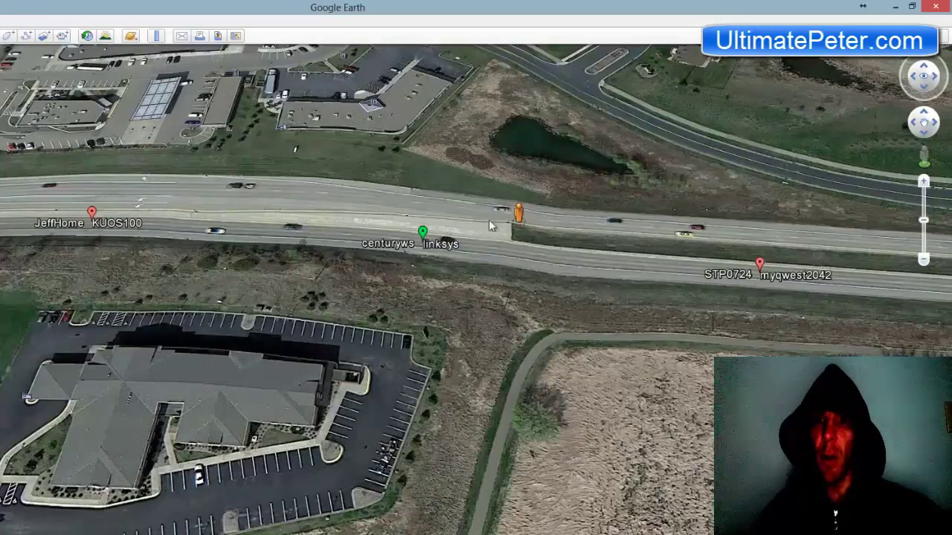
{"action": "scroll", "coordinate": [434, 240], "scroll_direction": "up", "scroll_amount": 5}
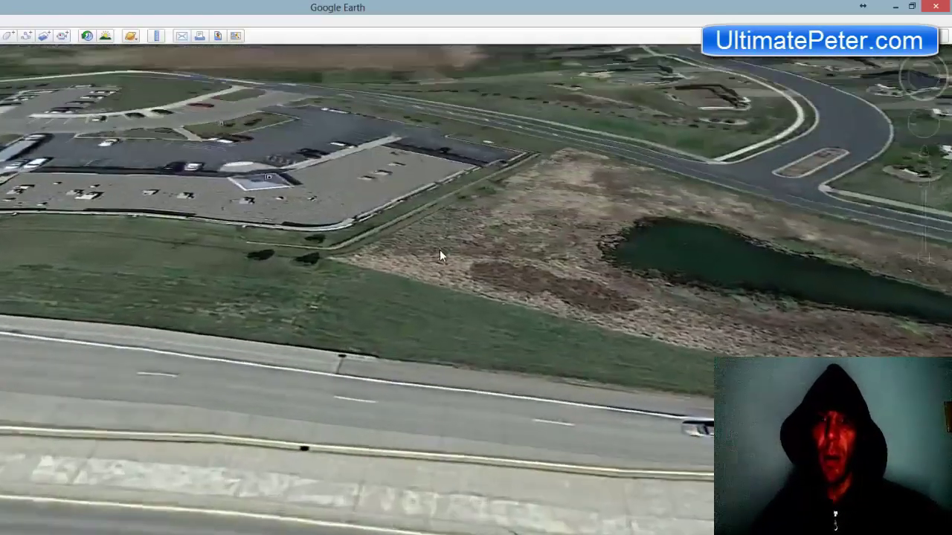
{"action": "scroll", "coordinate": [449, 322], "scroll_direction": "up", "scroll_amount": 3}
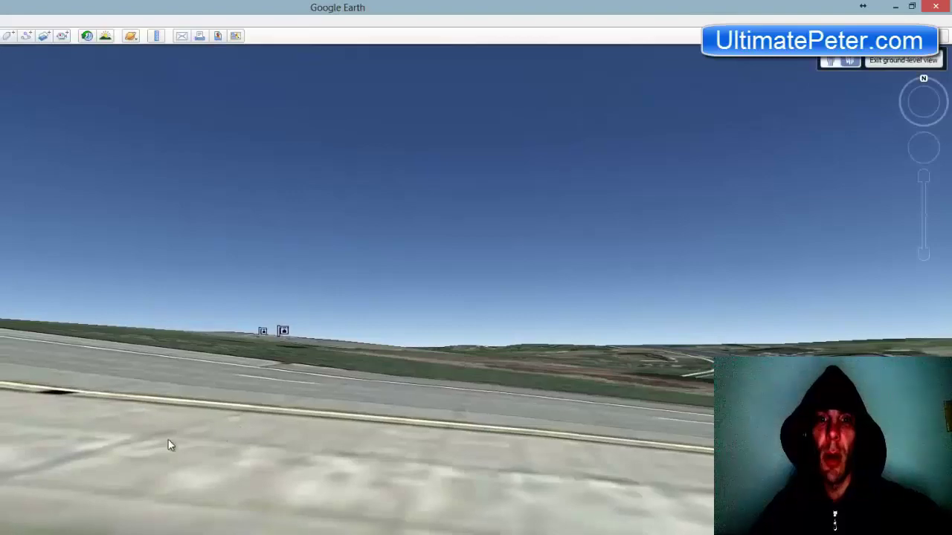
{"action": "left_click_drag", "start_coordinate": [170, 444], "coordinate": [251, 357]}
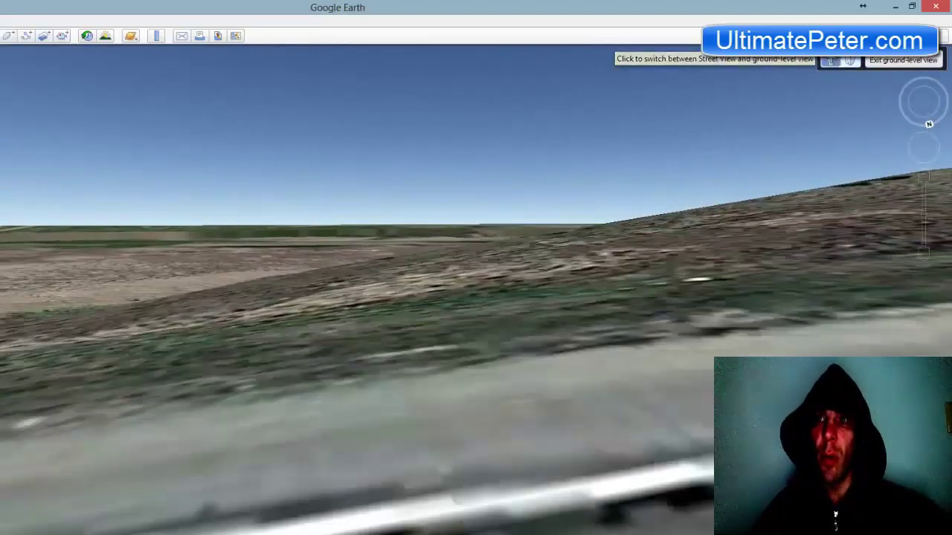
{"action": "left_click", "coordinate": [851, 62]}
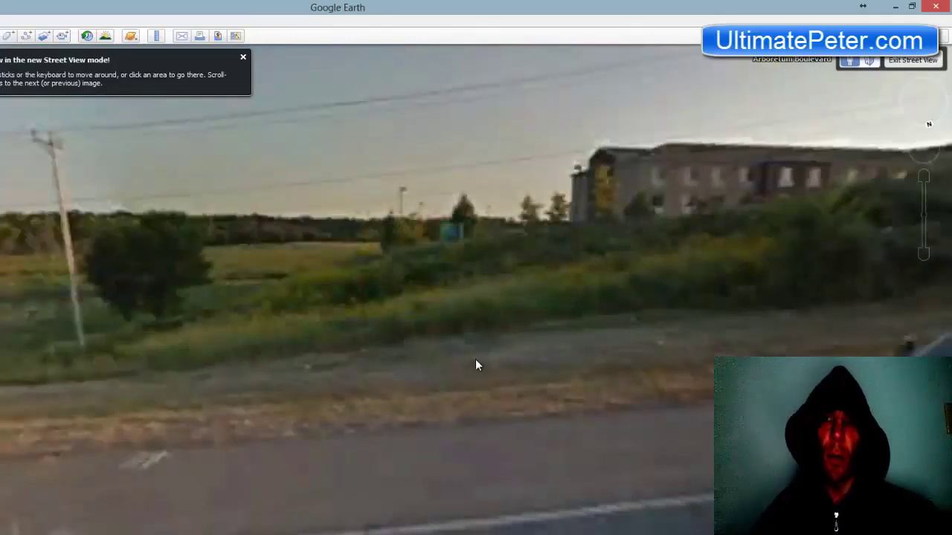
{"action": "left_click_drag", "start_coordinate": [601, 304], "coordinate": [358, 349]}
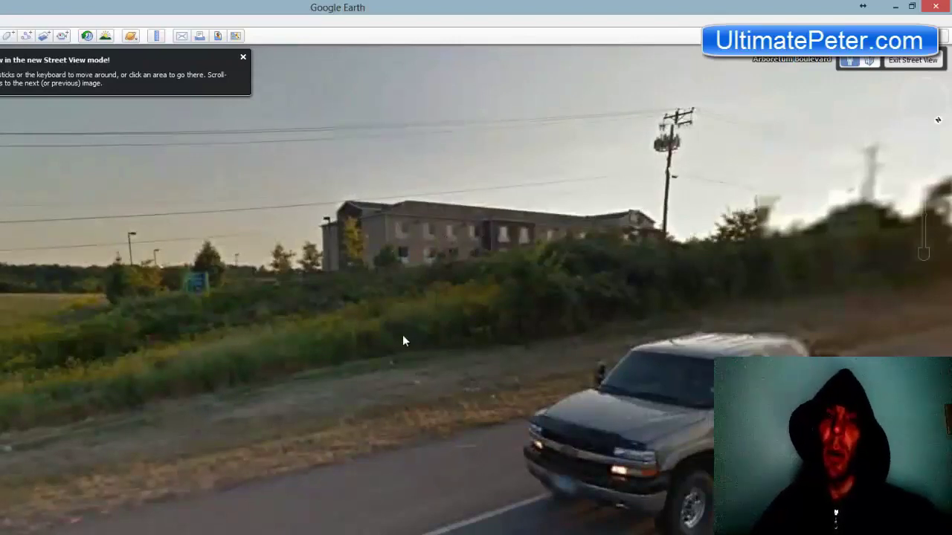
{"action": "left_click_drag", "start_coordinate": [235, 304], "coordinate": [712, 199]}
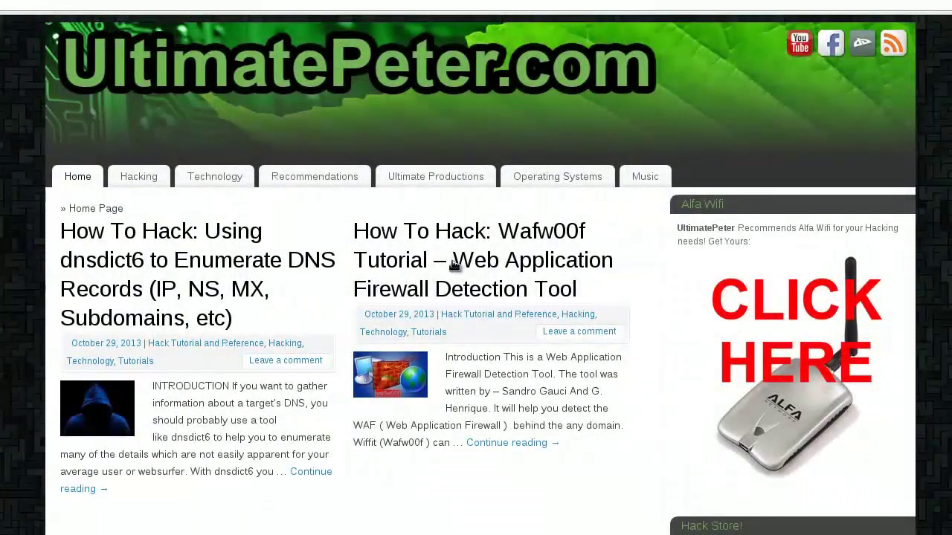
Step: Switch to the UltimatePeter.com home page in the browser and look through its hacking tutorial posts and side content
{"action": "scroll", "coordinate": [454, 265], "scroll_direction": "down", "scroll_amount": 3}
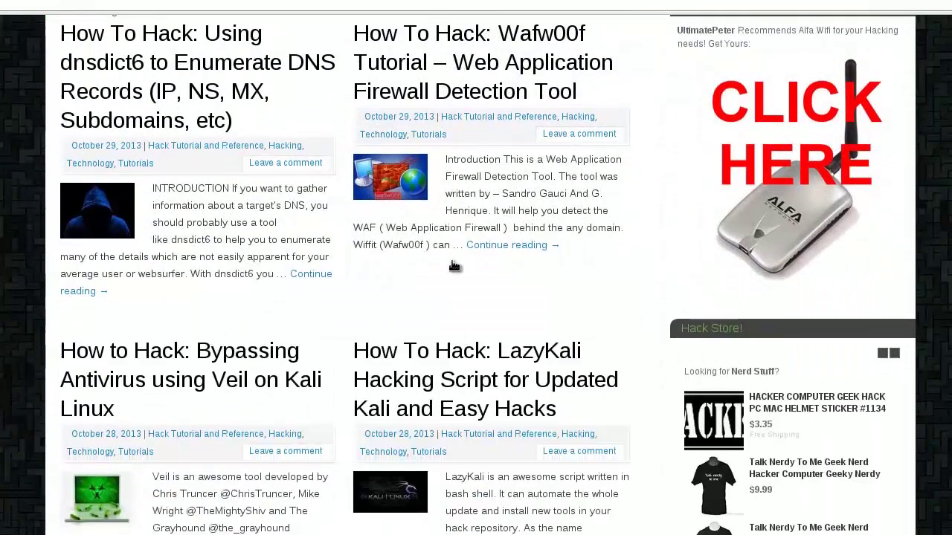
{"action": "scroll", "coordinate": [454, 266], "scroll_direction": "down", "scroll_amount": 3}
{"action": "scroll", "coordinate": [453, 266], "scroll_direction": "down", "scroll_amount": 2}
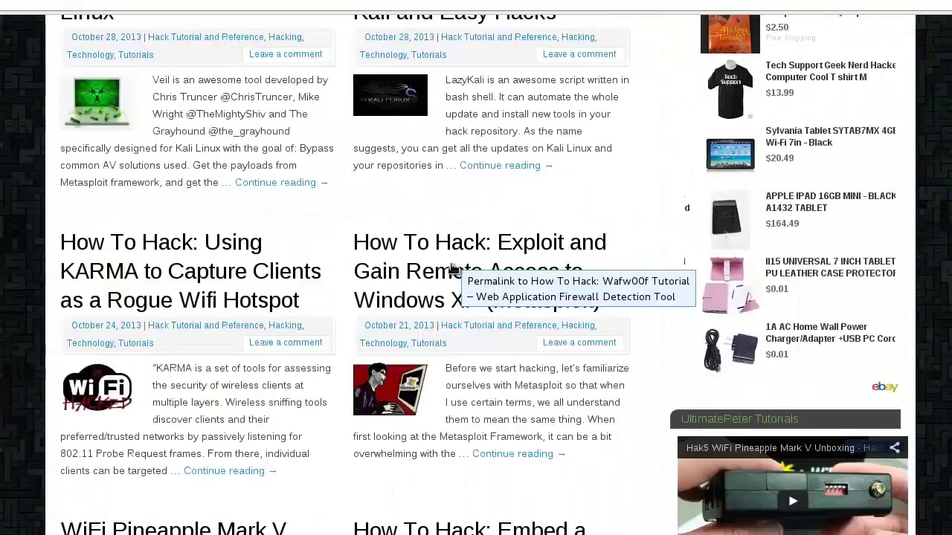
{"action": "scroll", "coordinate": [454, 265], "scroll_direction": "down", "scroll_amount": 3}
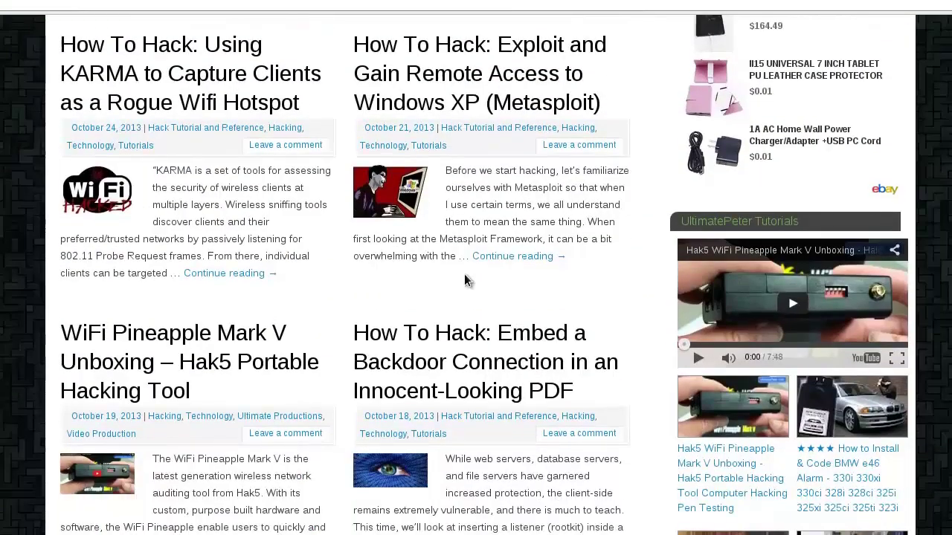
{"action": "scroll", "coordinate": [509, 350], "scroll_direction": "down", "scroll_amount": 3}
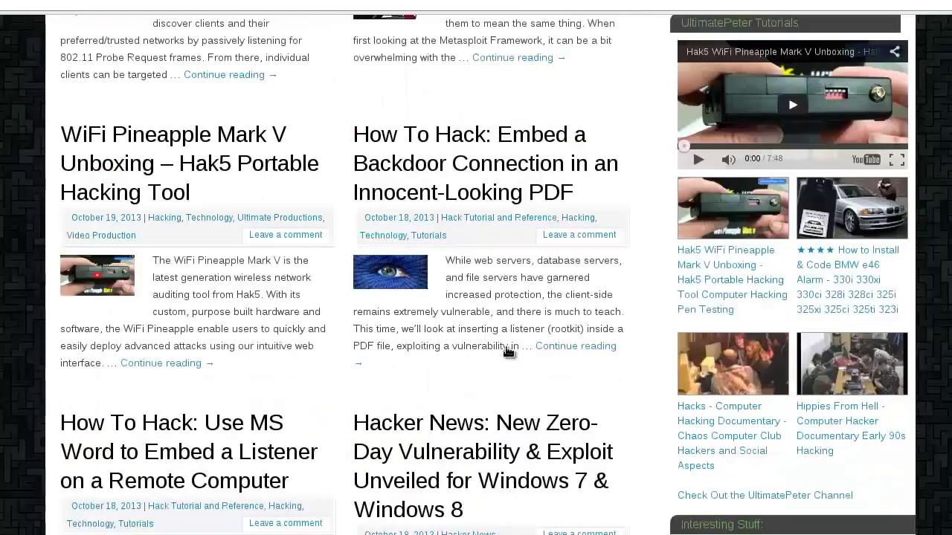
{"action": "scroll", "coordinate": [508, 351], "scroll_direction": "down", "scroll_amount": 6}
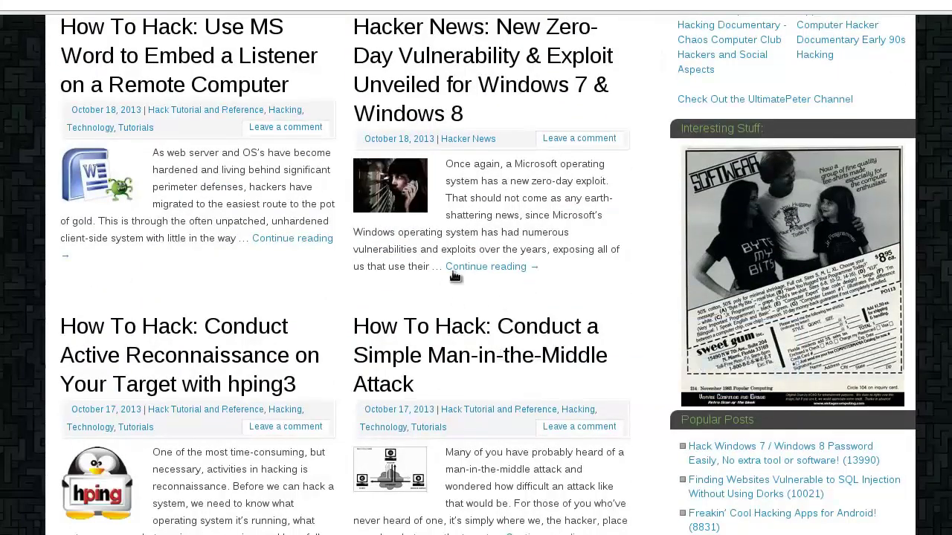
{"action": "scroll", "coordinate": [548, 283], "scroll_direction": "up", "scroll_amount": 12}
{"action": "scroll", "coordinate": [548, 283], "scroll_direction": "up", "scroll_amount": 9}
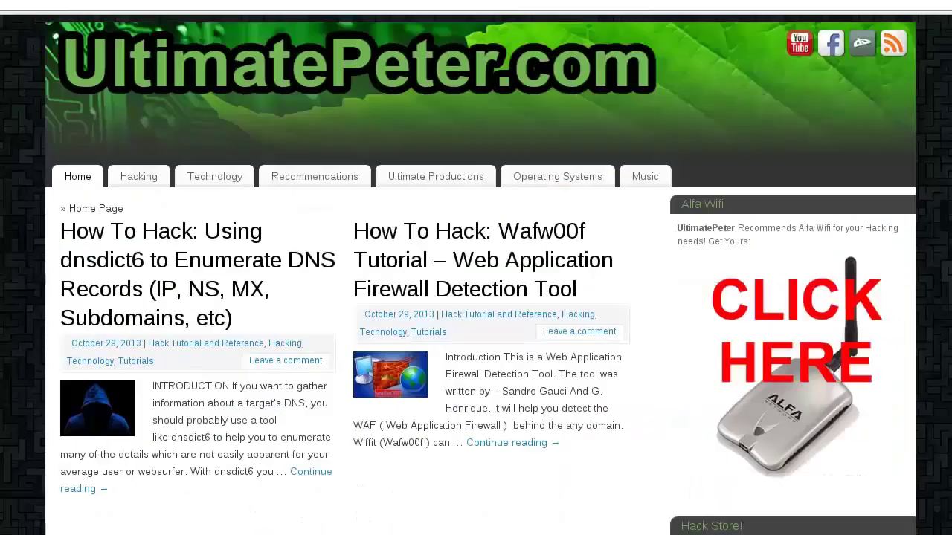